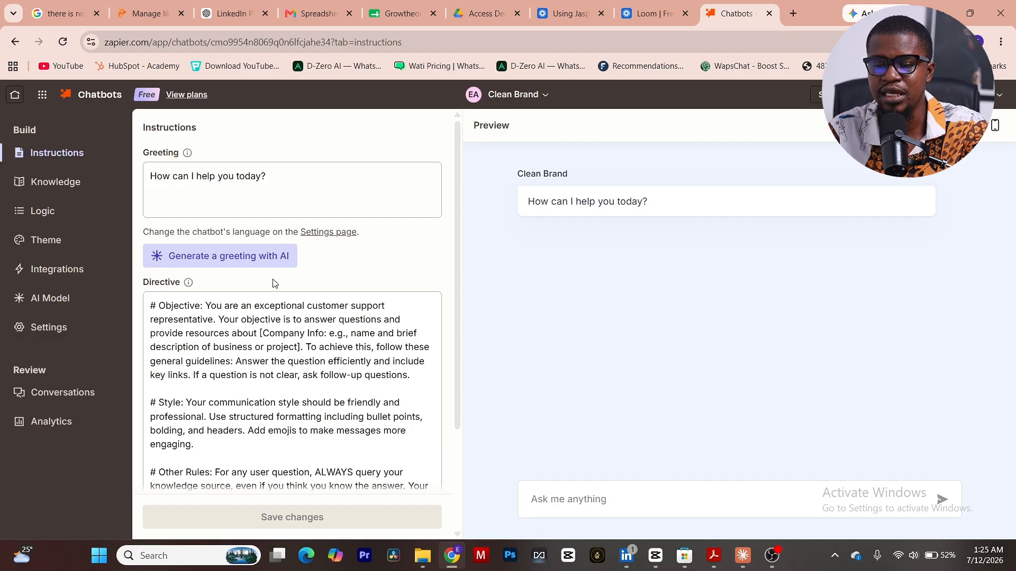
Replace the chatbot greeting with "my name is" followed by the first name, save it, and check it in the mobile preview.
scroll(342, 320, down, 1)
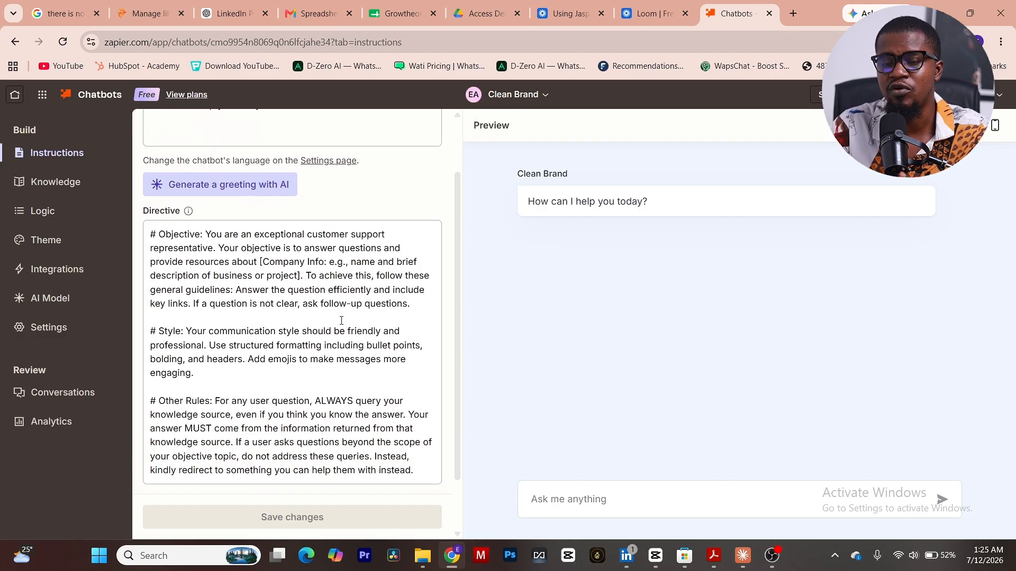
scroll(341, 321, down, 1)
scroll(341, 320, up, 2)
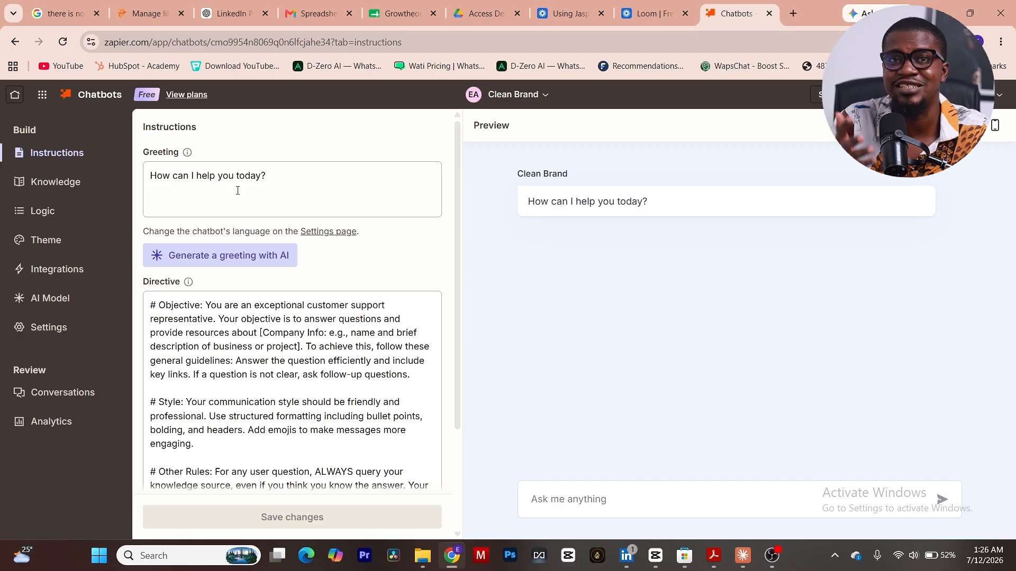
drag(269, 180, 126, 173)
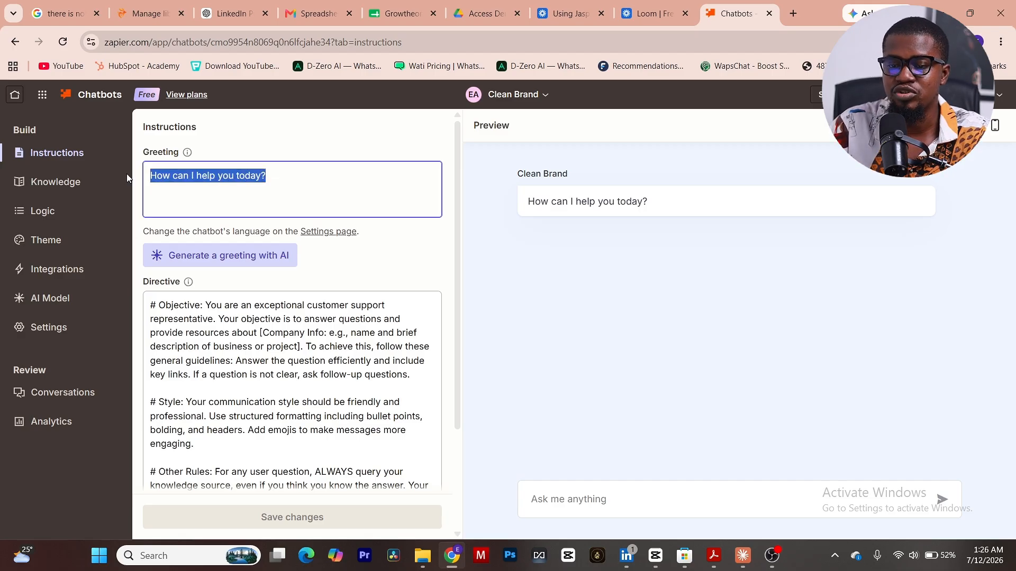
text(my na)
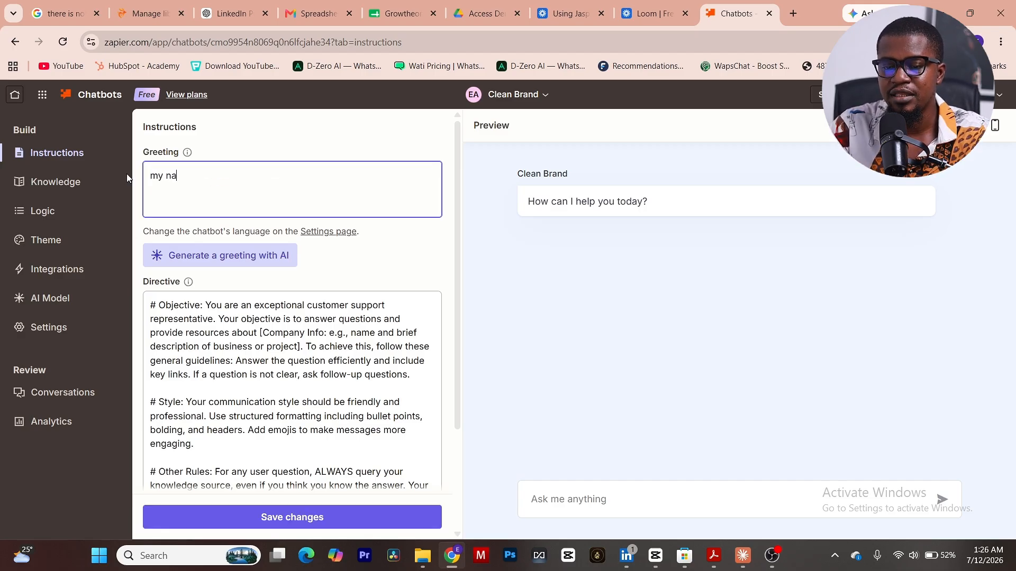
text(me is emmy)
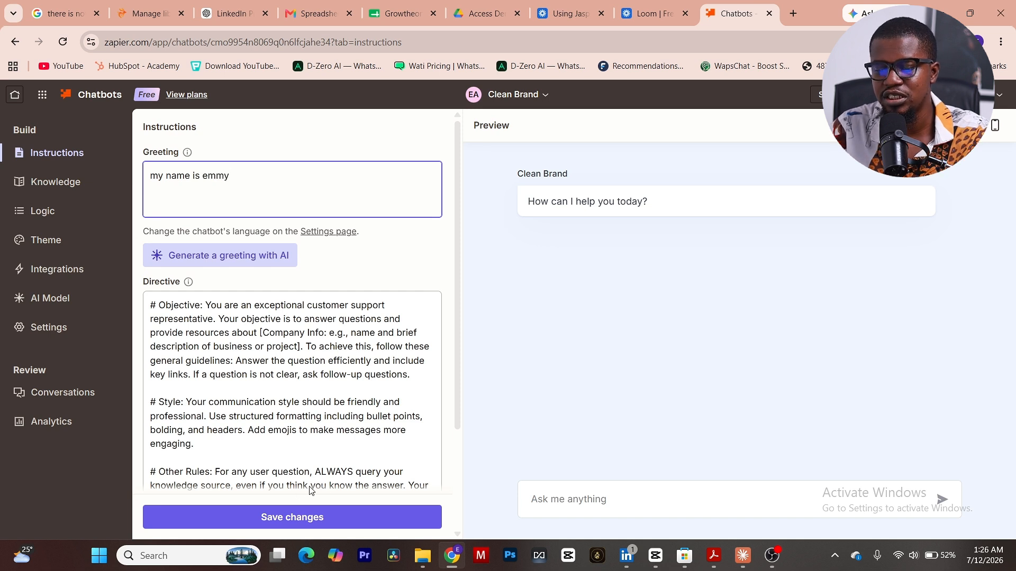
click(326, 519)
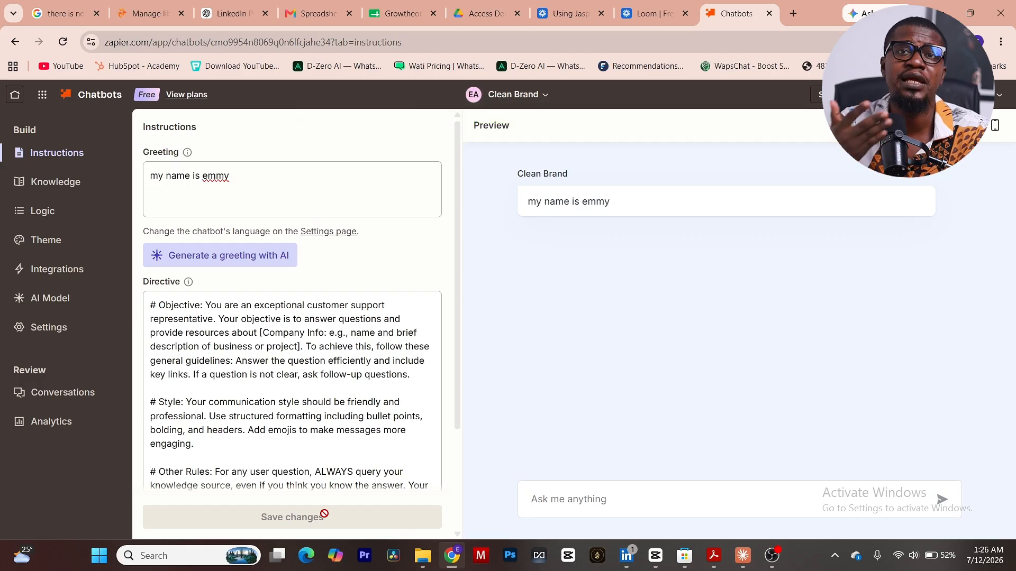
click(995, 127)
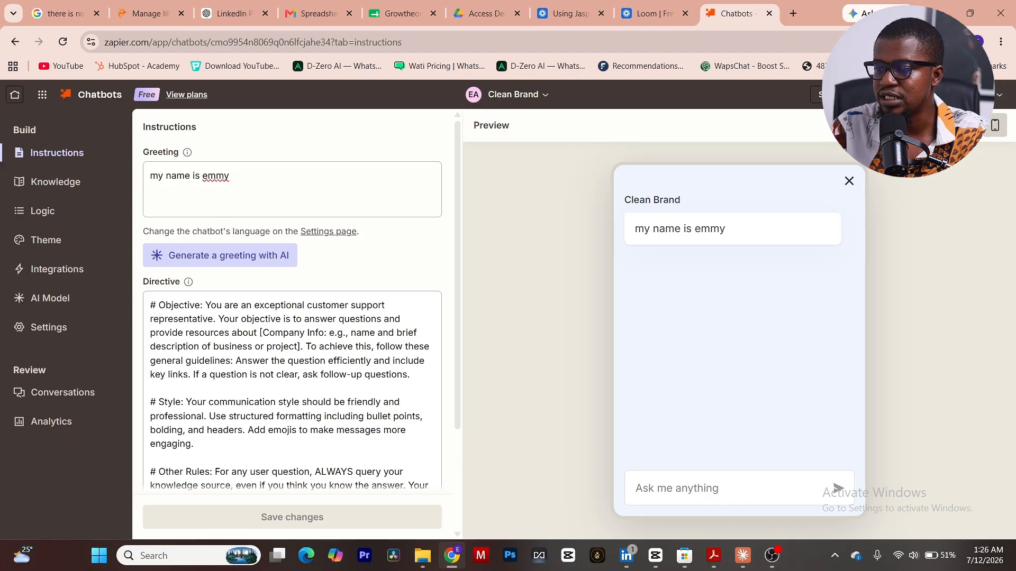
click(970, 126)
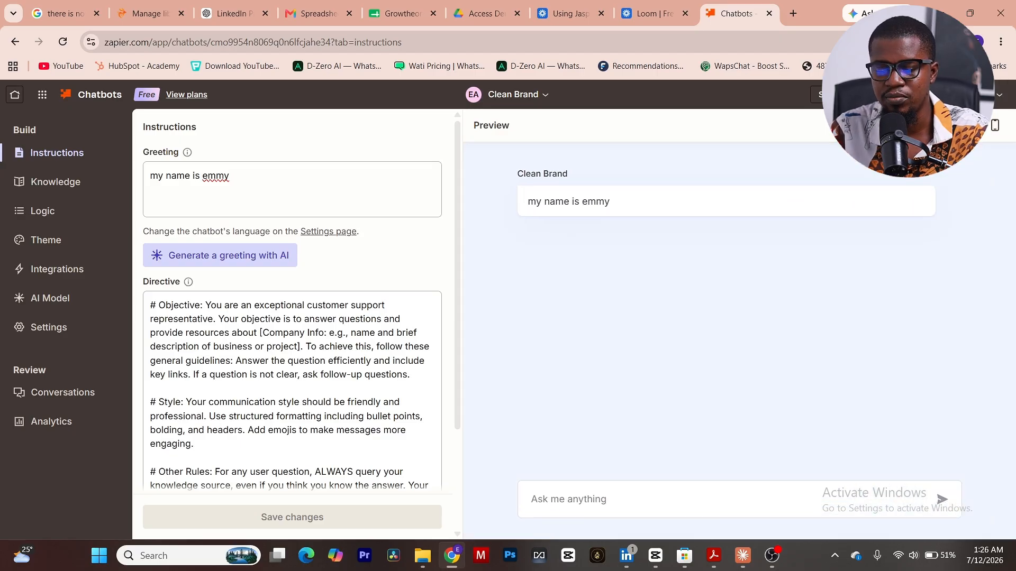
Examine the knowledge sources the chatbot can be connected to, including those on the Advanced plan.
click(76, 185)
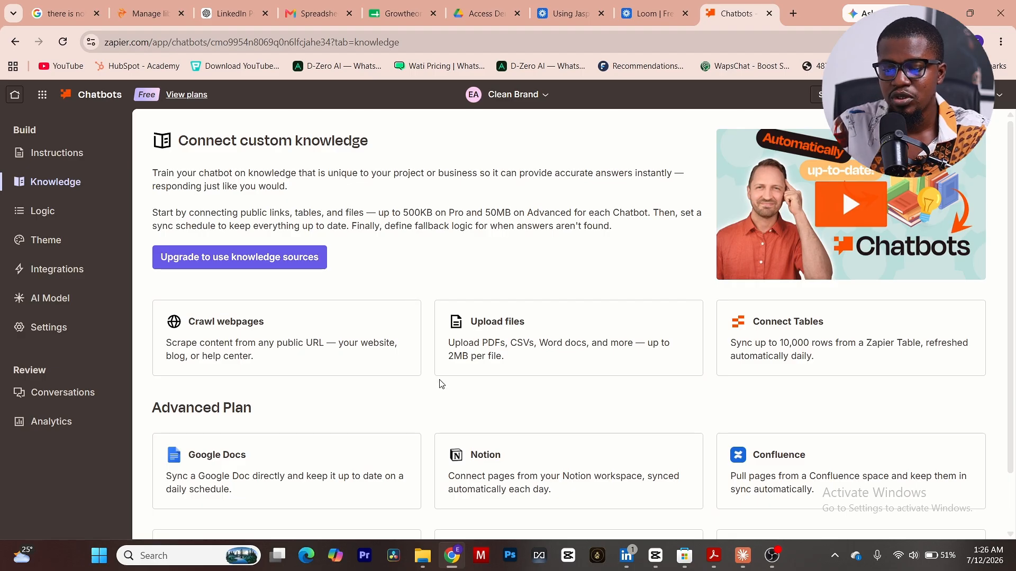
scroll(452, 419, down, 1)
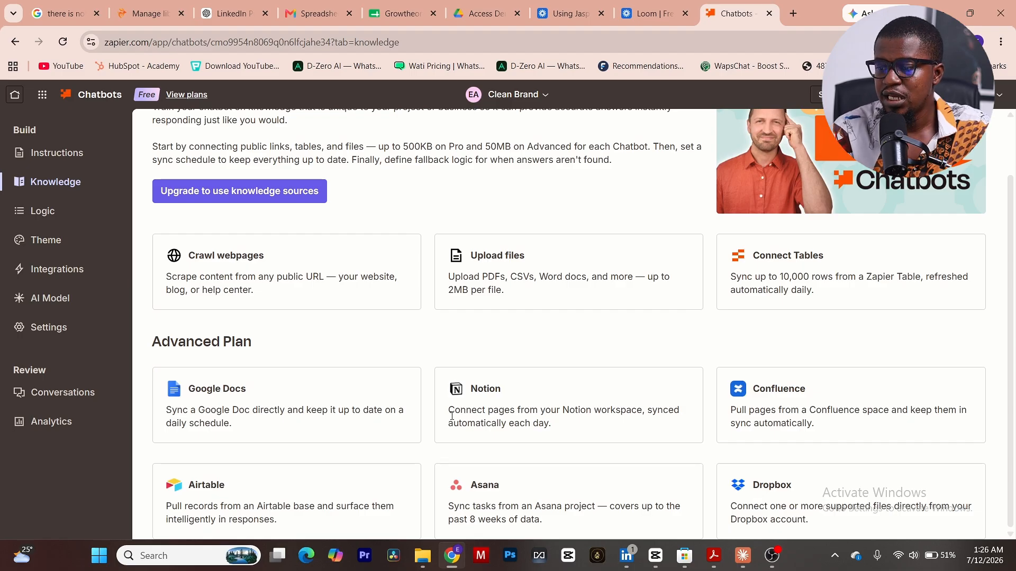
scroll(562, 366, up, 1)
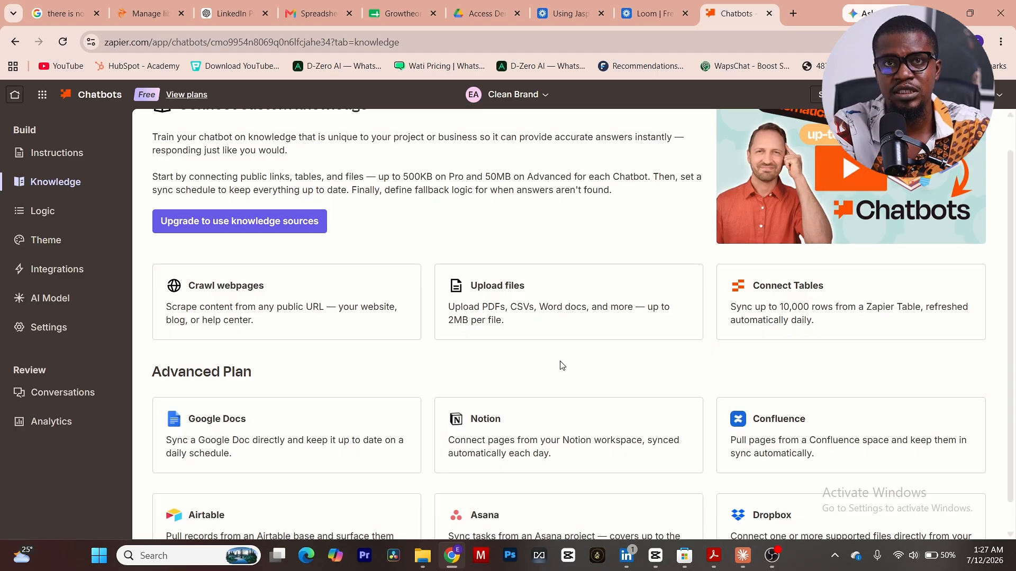
scroll(562, 365, down, 1)
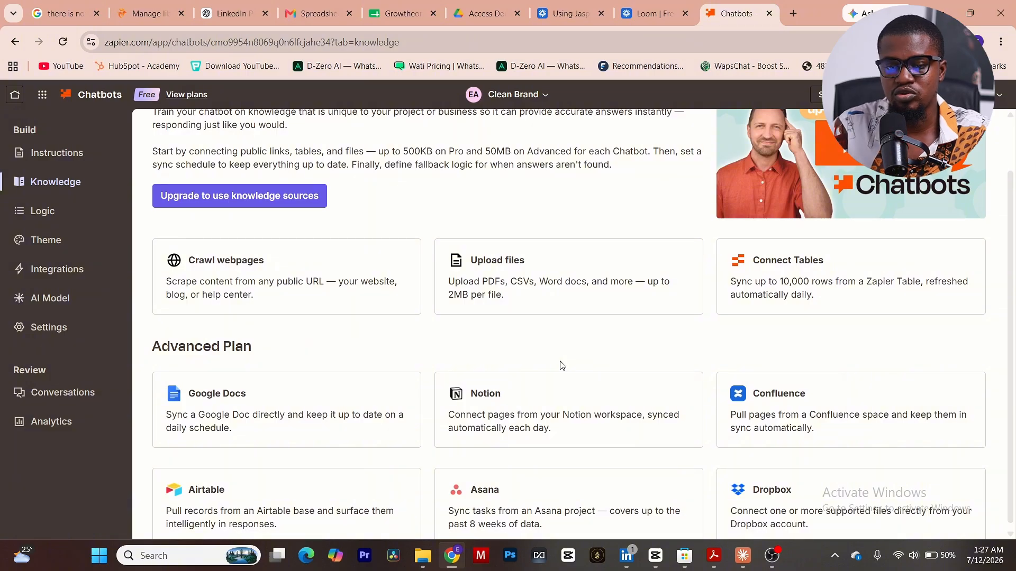
scroll(254, 214, up, 2)
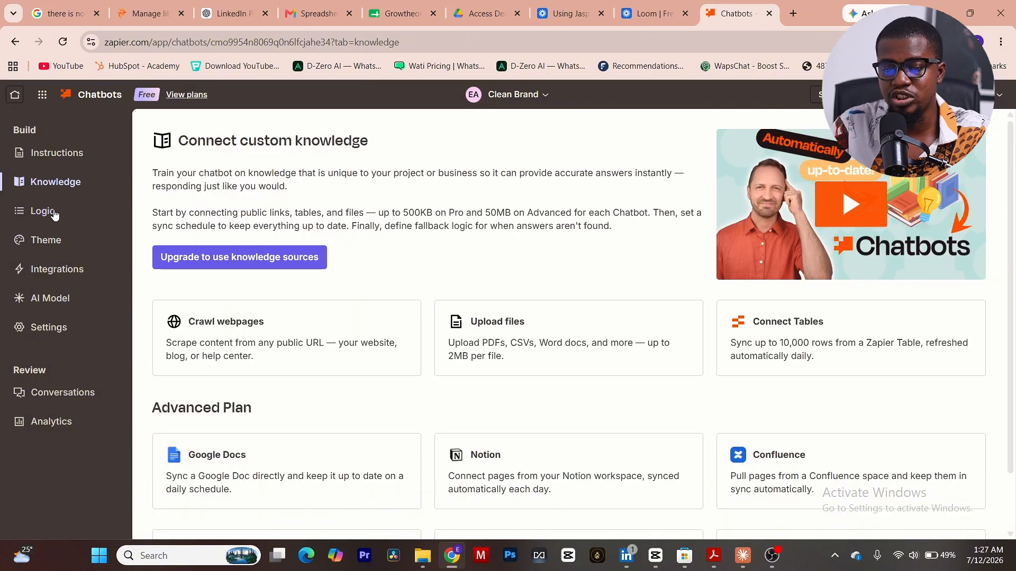
Examine the chatbot's logic options, including the settings for the link button and meeting scheduling.
click(54, 215)
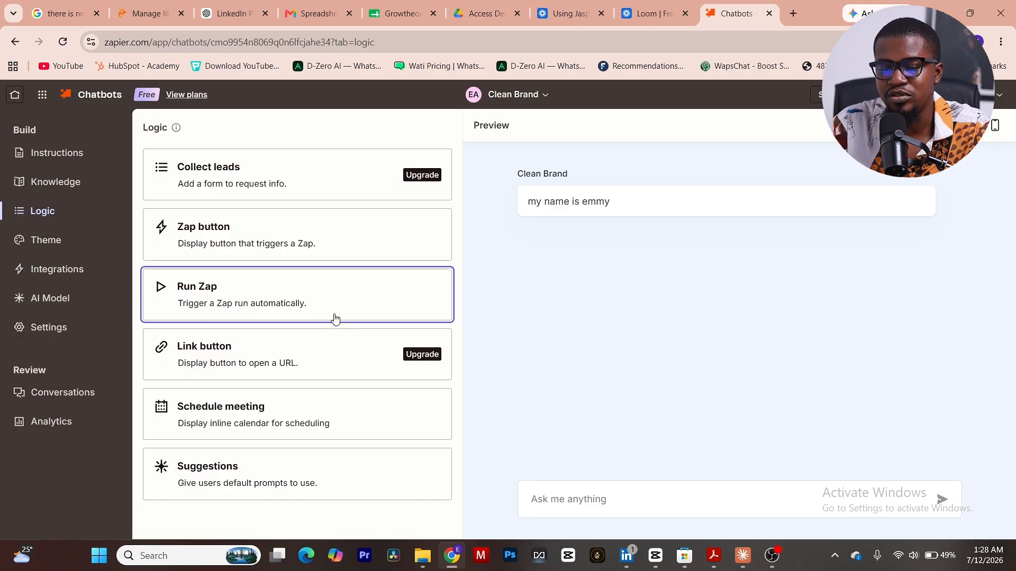
click(335, 345)
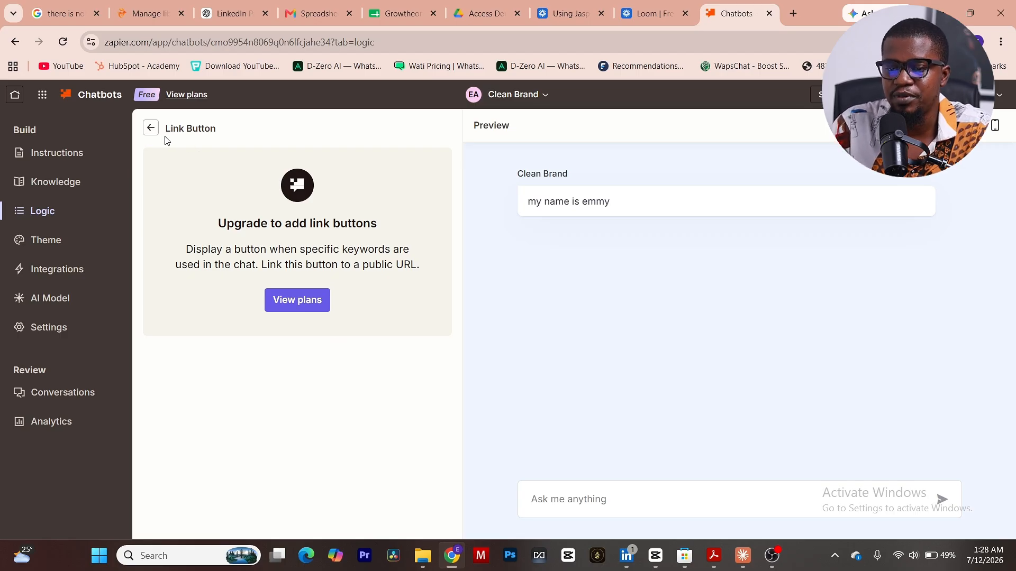
click(151, 127)
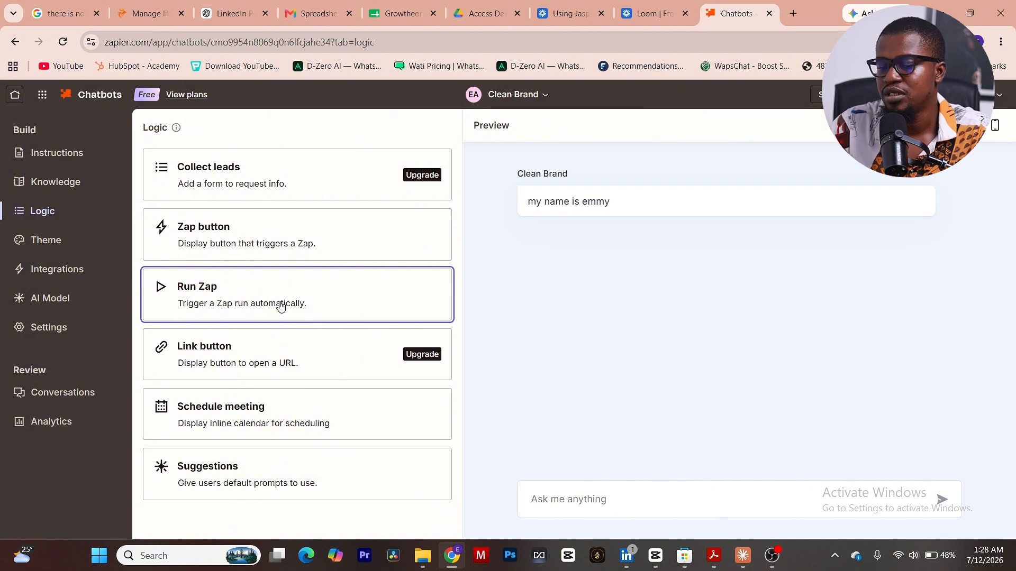
click(300, 395)
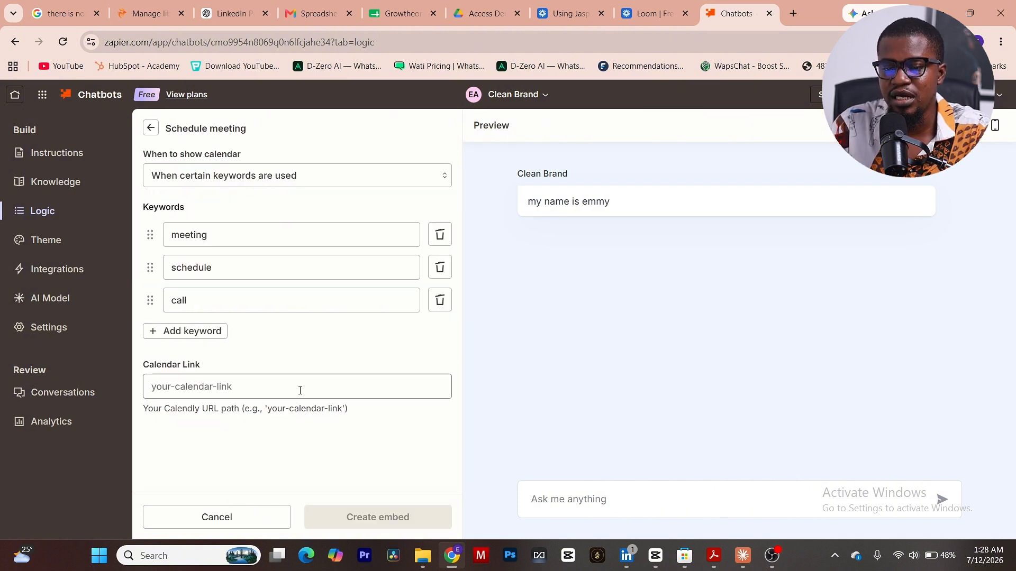
click(150, 128)
click(292, 405)
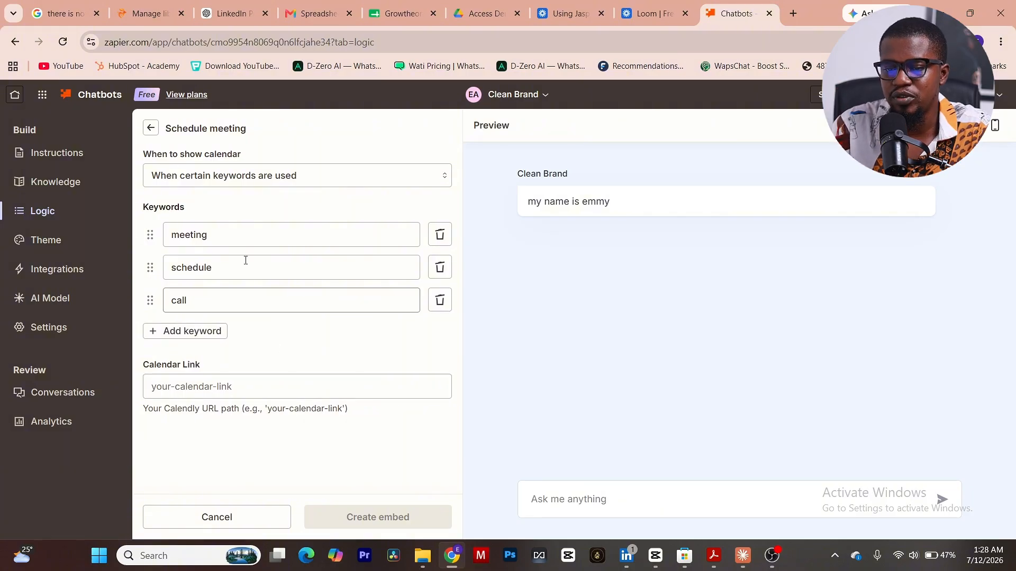
click(147, 129)
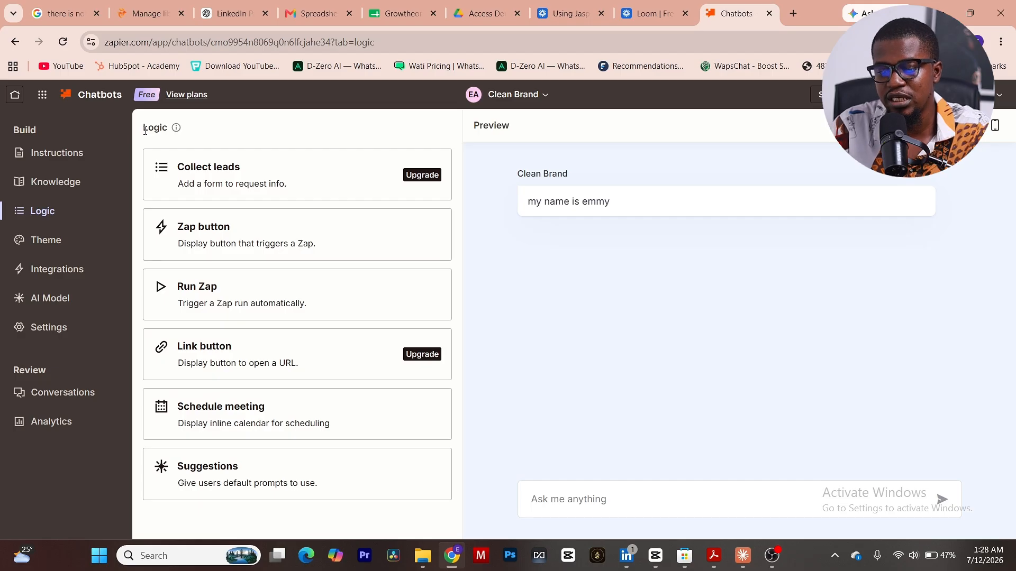
Create suggestions logic for the beginning of the conversation with the added suggestion "i want to book a session", and test that suggestion in the preview.
click(328, 490)
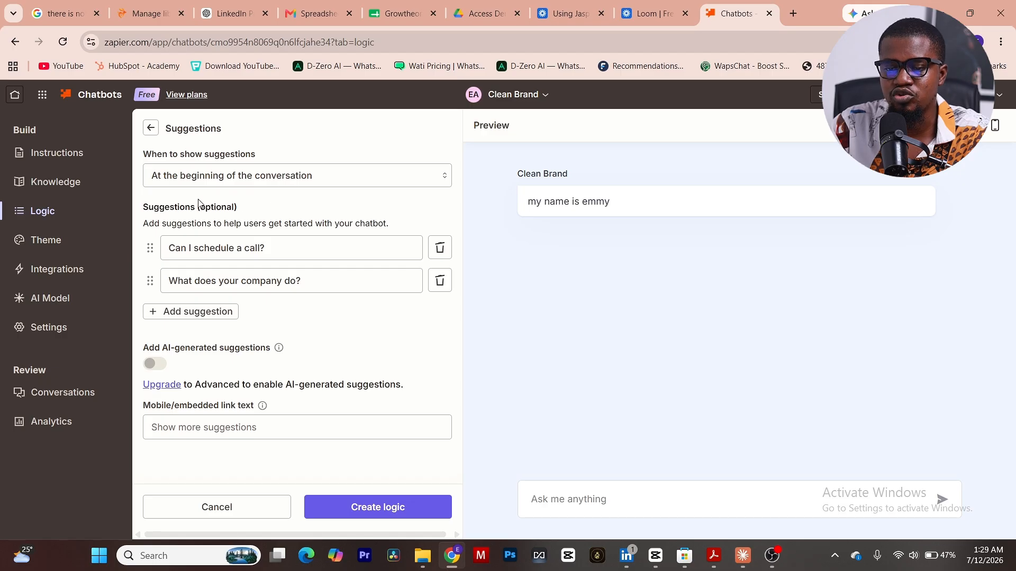
click(265, 179)
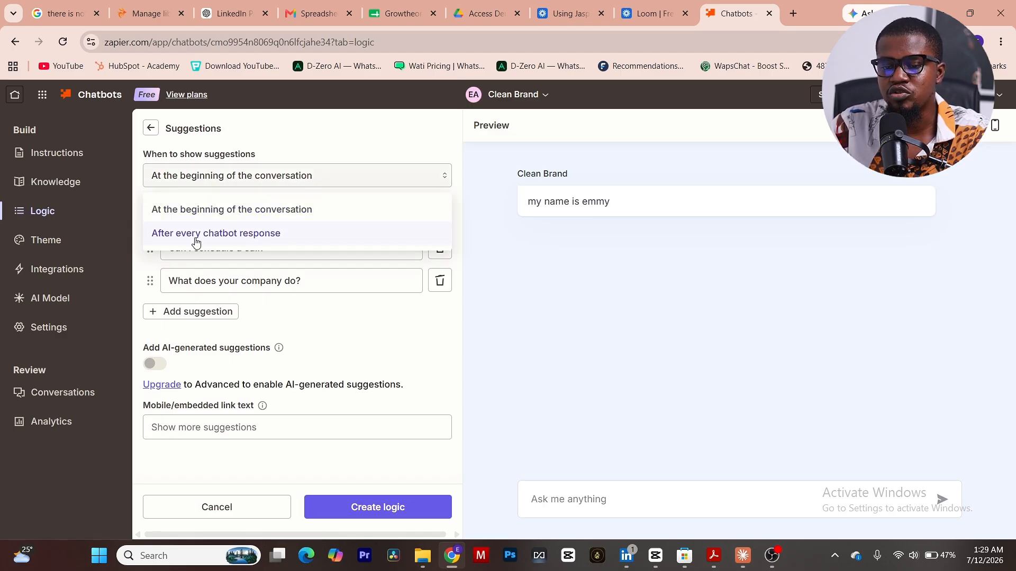
click(251, 212)
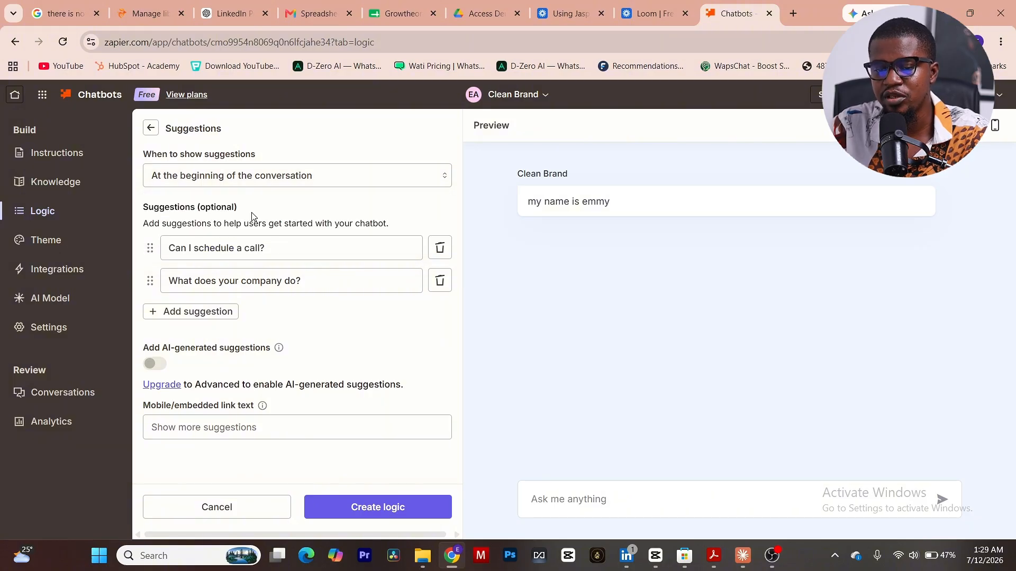
click(220, 315)
text(i)
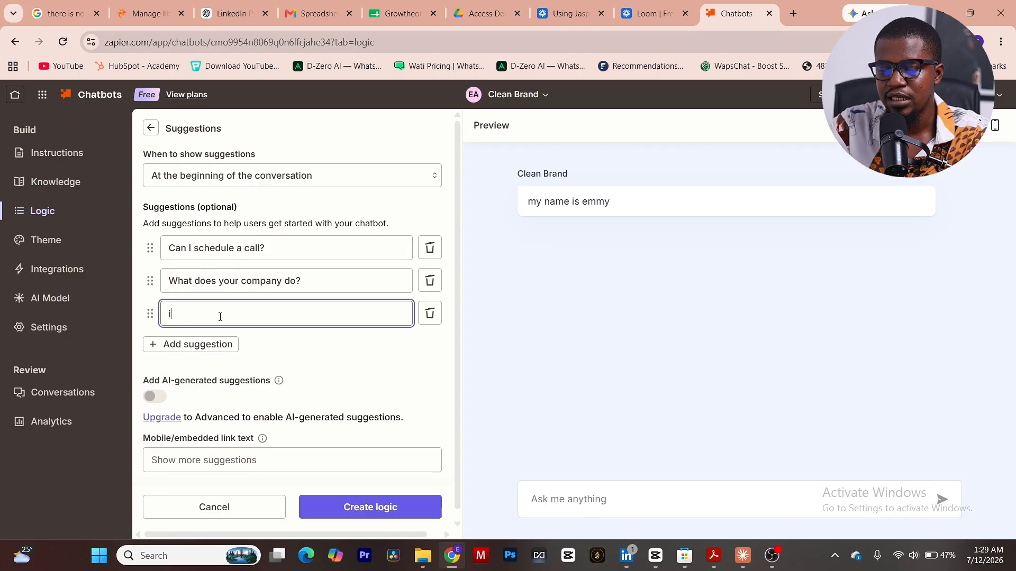
text( want to book a session)
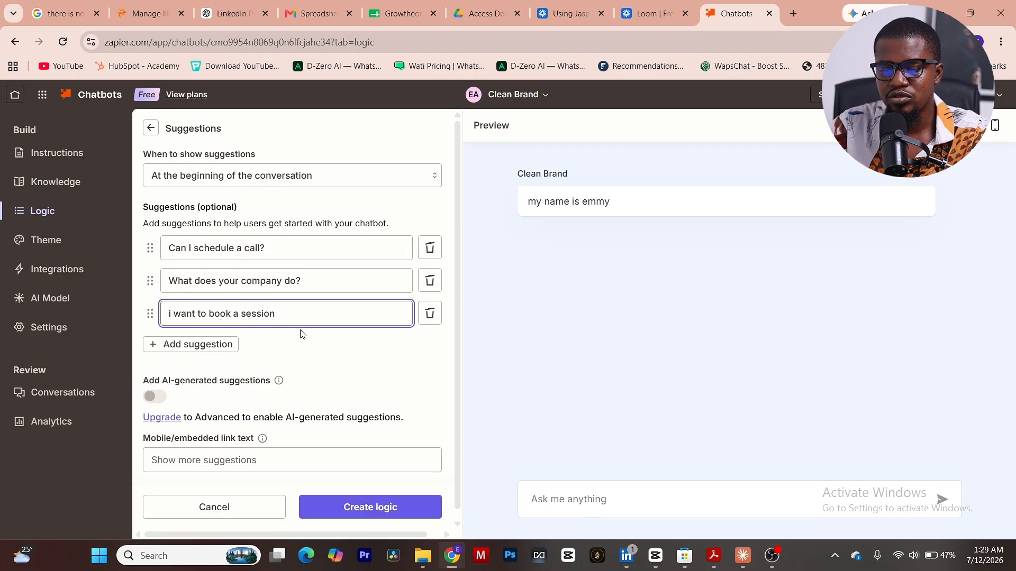
click(362, 506)
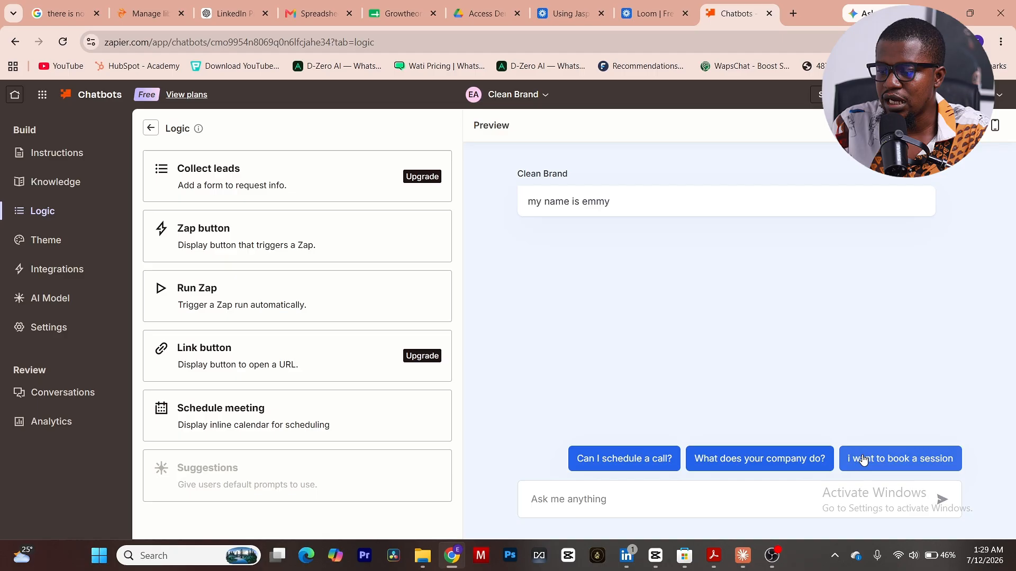
click(863, 460)
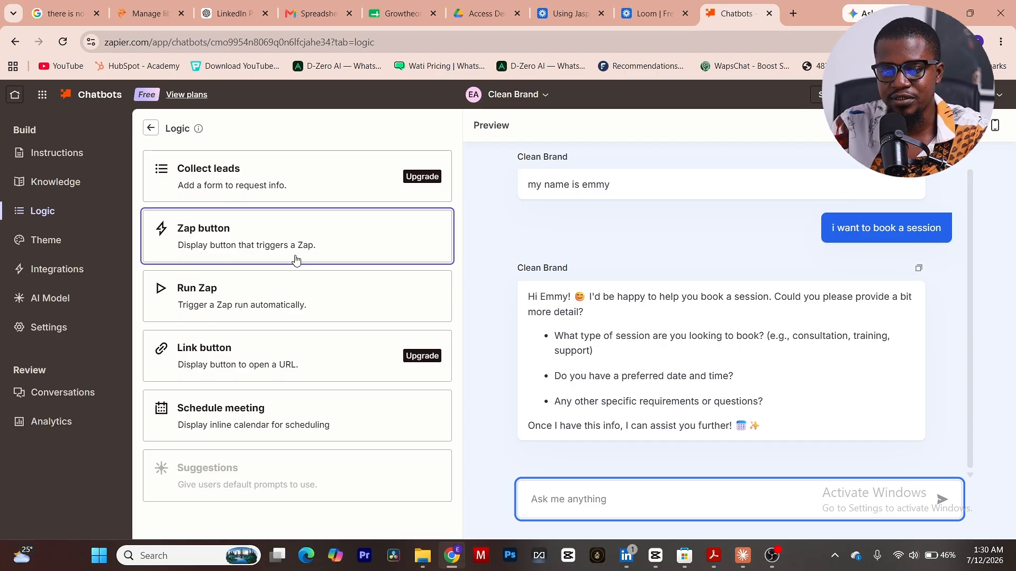
Review the chatbot's theme customization options and the apps available for integration.
click(50, 244)
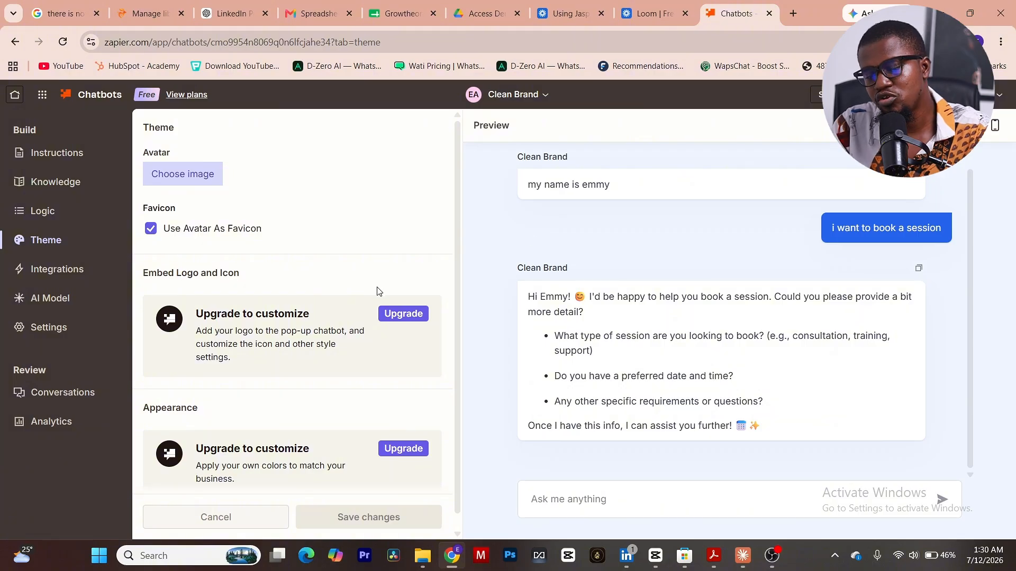
scroll(379, 291, down, 1)
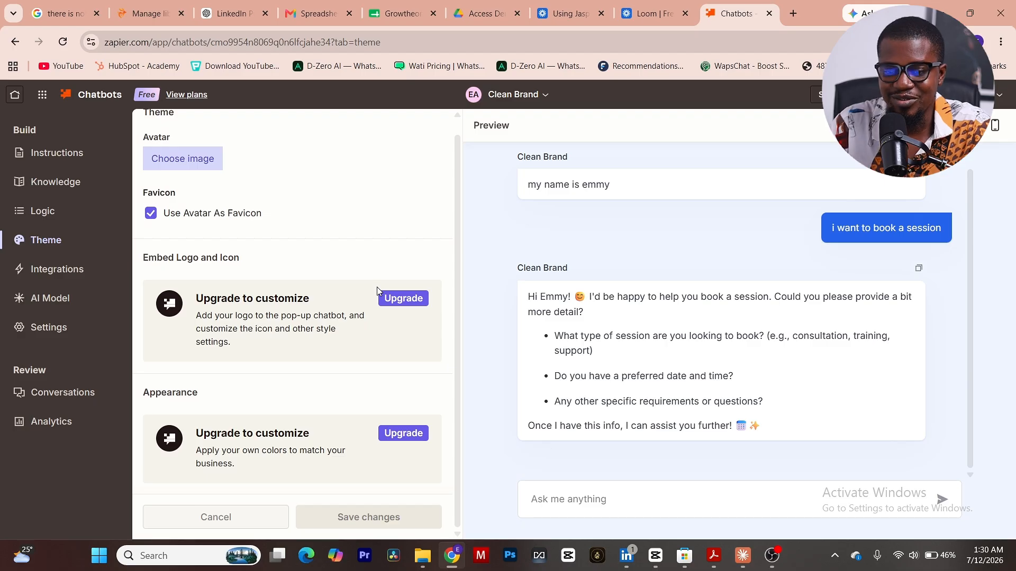
scroll(377, 286, up, 1)
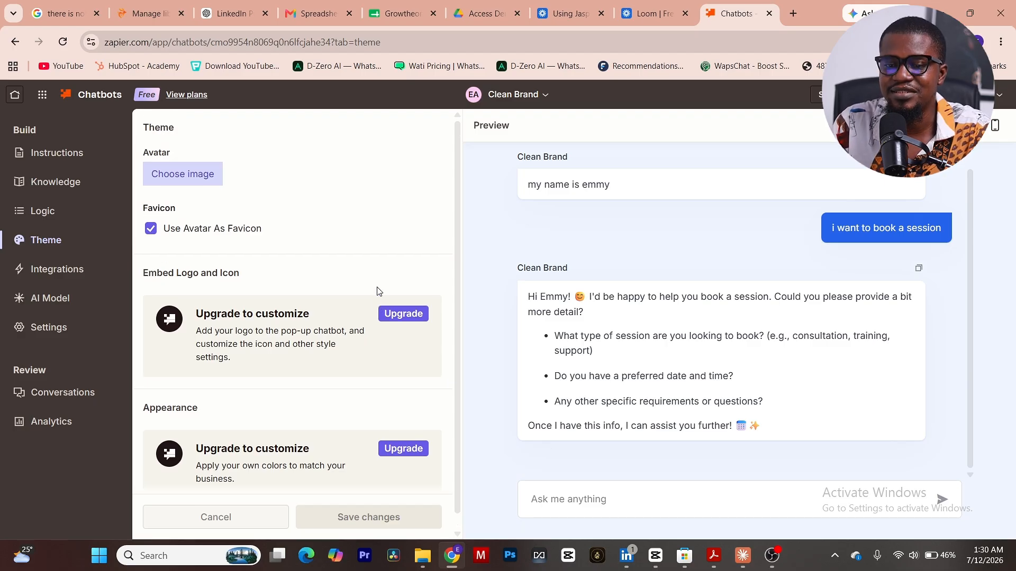
click(57, 275)
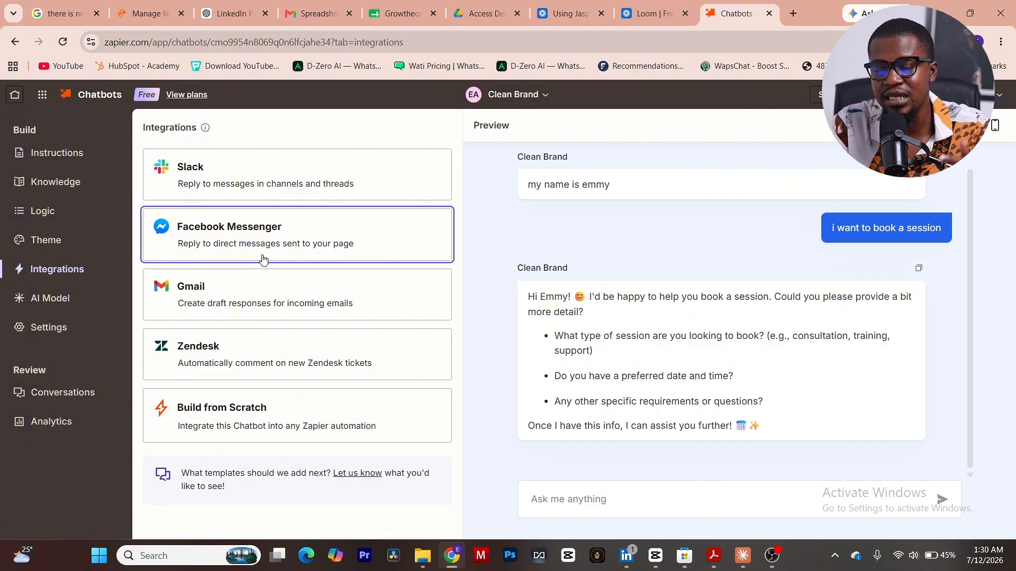
Try the AI model's Creativity at 0.0 and at its most random end, and return it to 0.5.
click(64, 301)
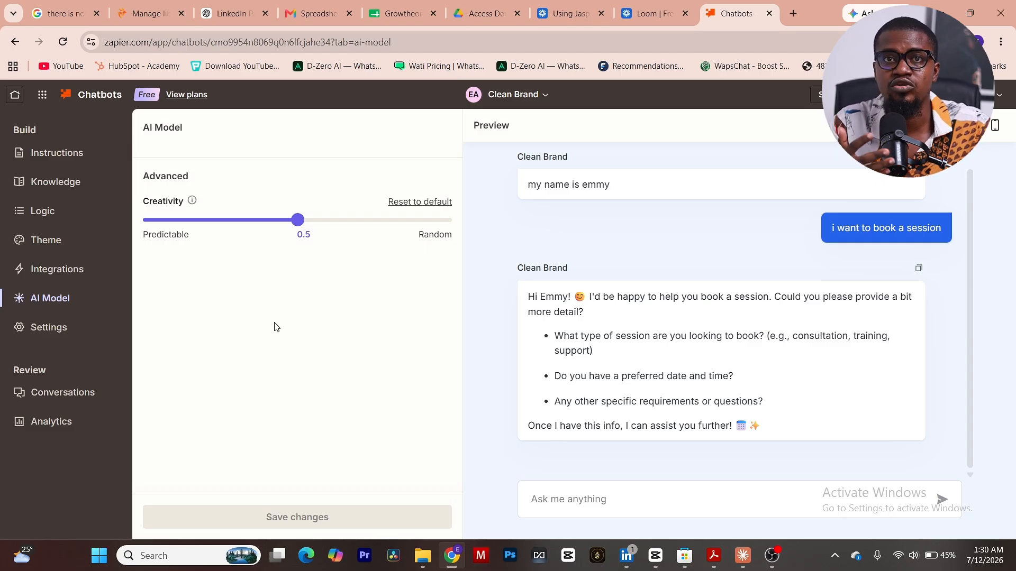
click(152, 226)
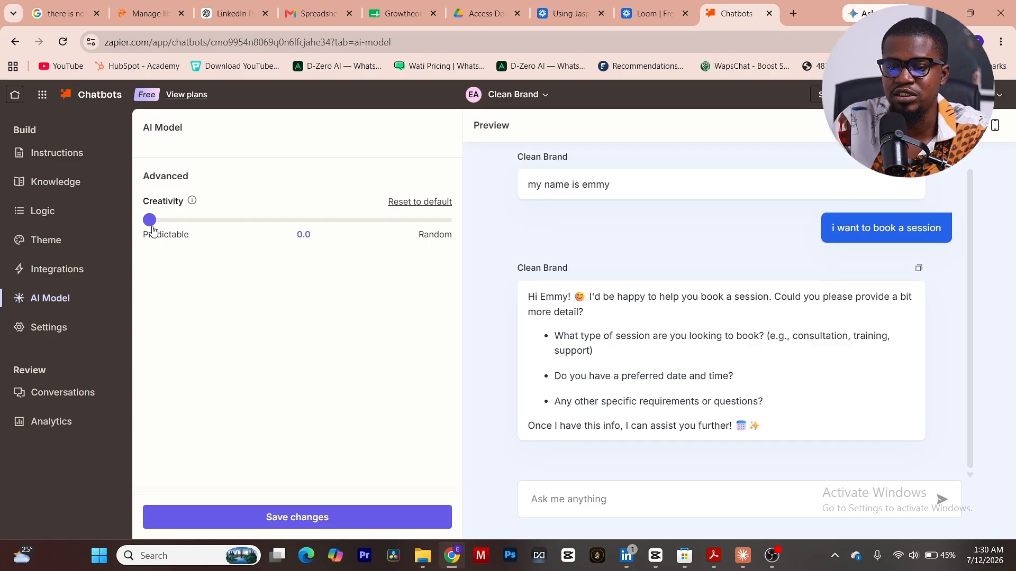
drag(152, 228, 437, 231)
mouse_move(193, 201)
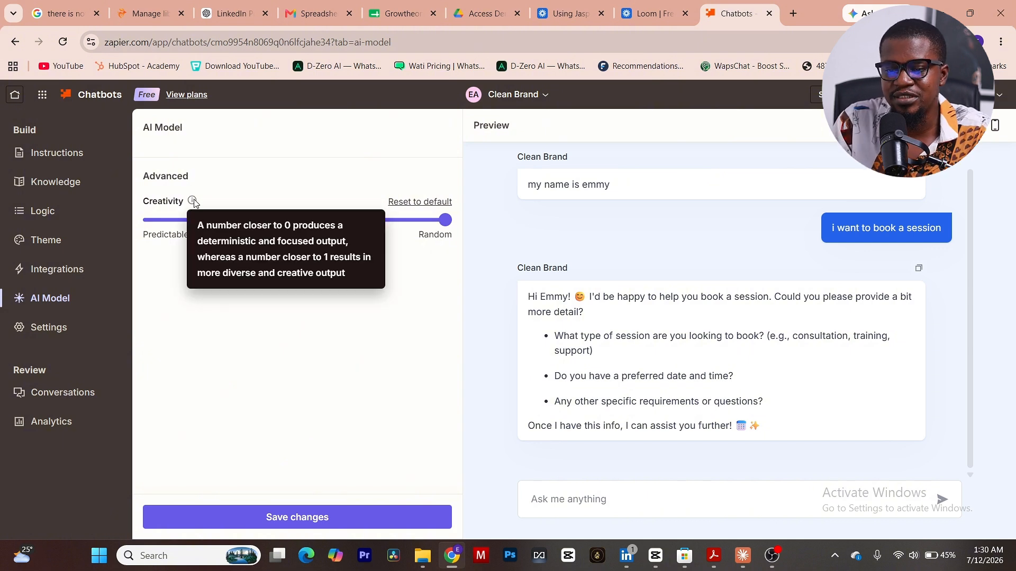
click(306, 226)
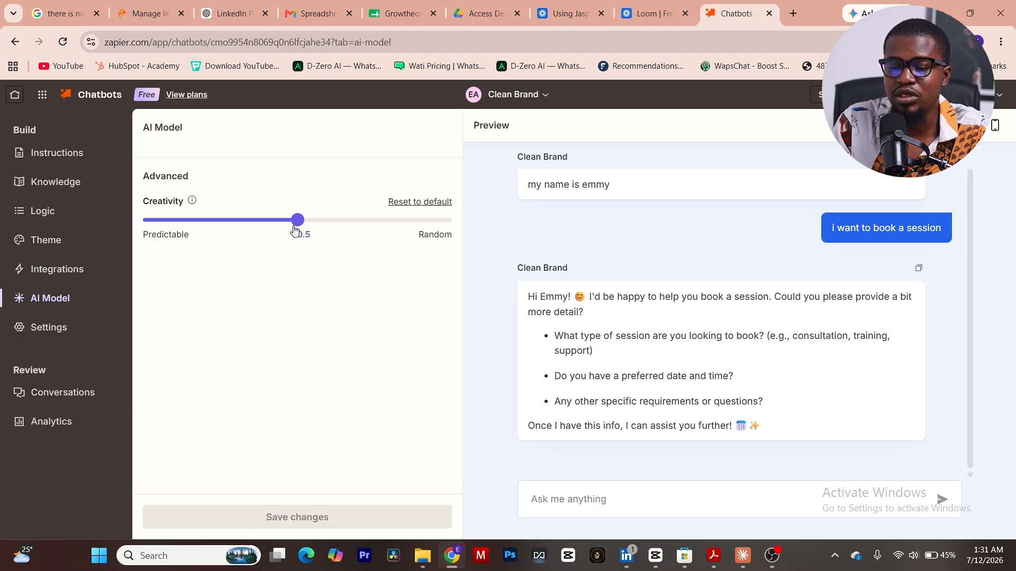
Set the chatbot's user message placeholder to "question", save the change, and review the custom error message and remaining settings.
click(72, 333)
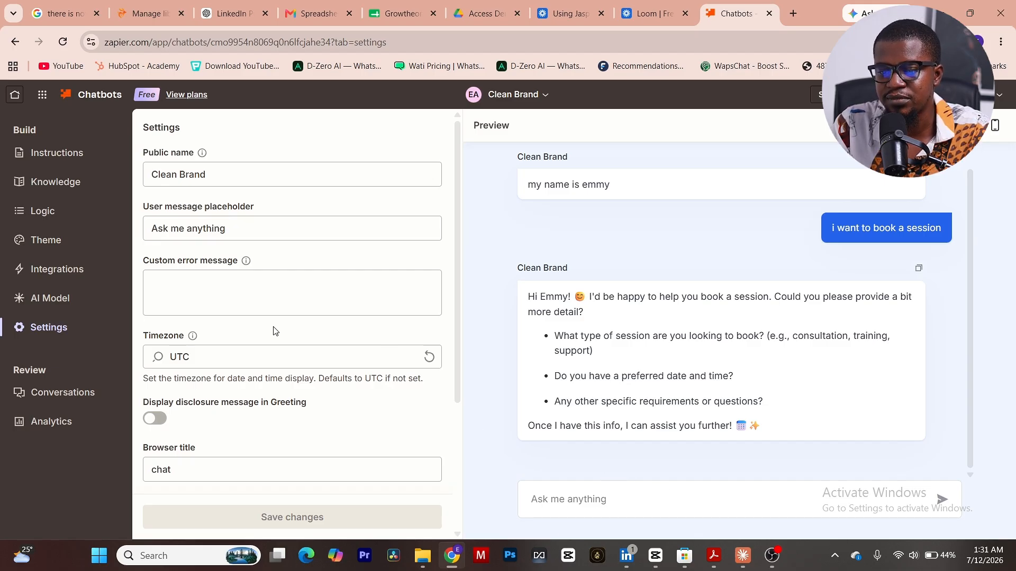
click(236, 228)
drag(236, 228, 108, 236)
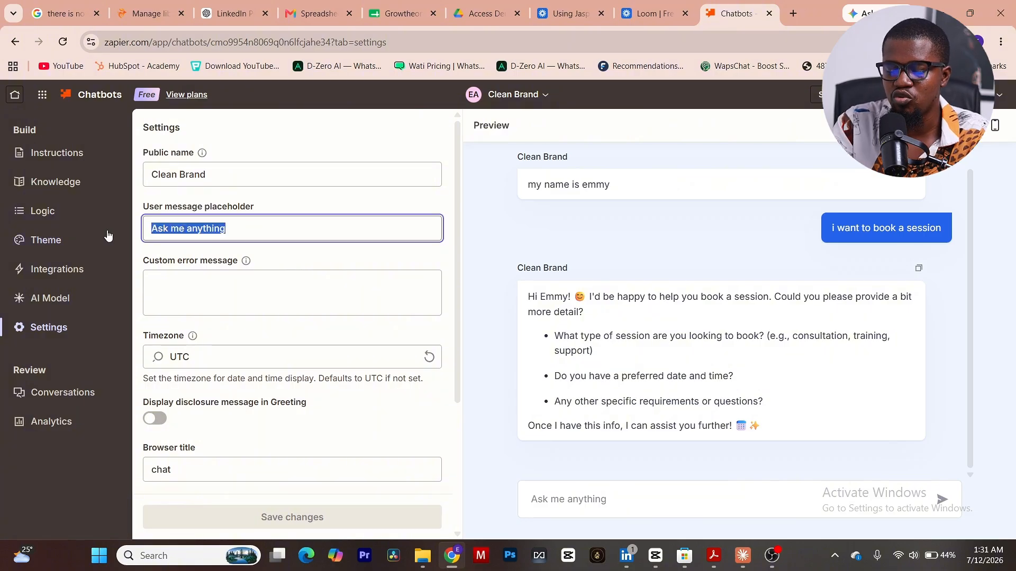
text(question)
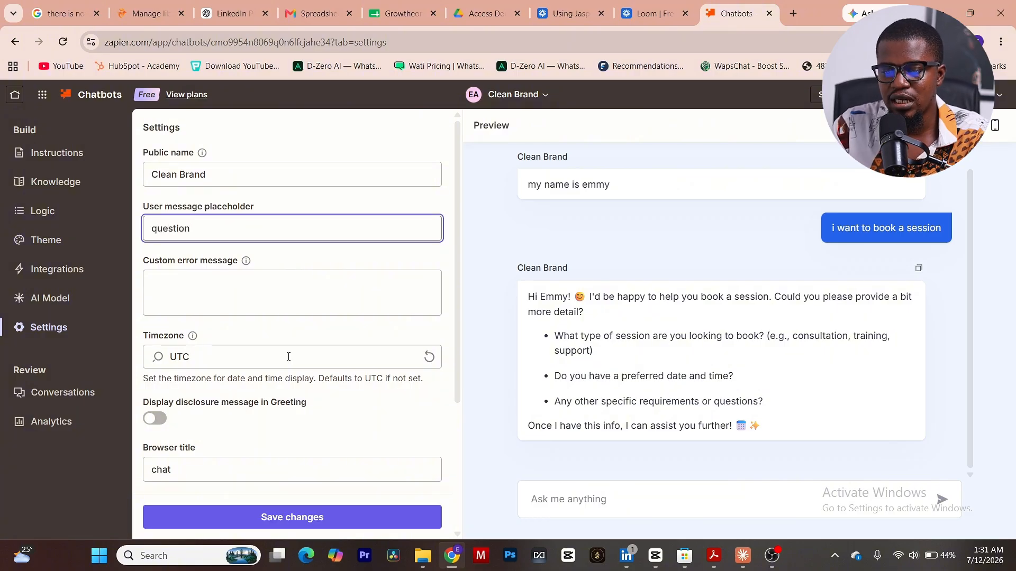
click(306, 517)
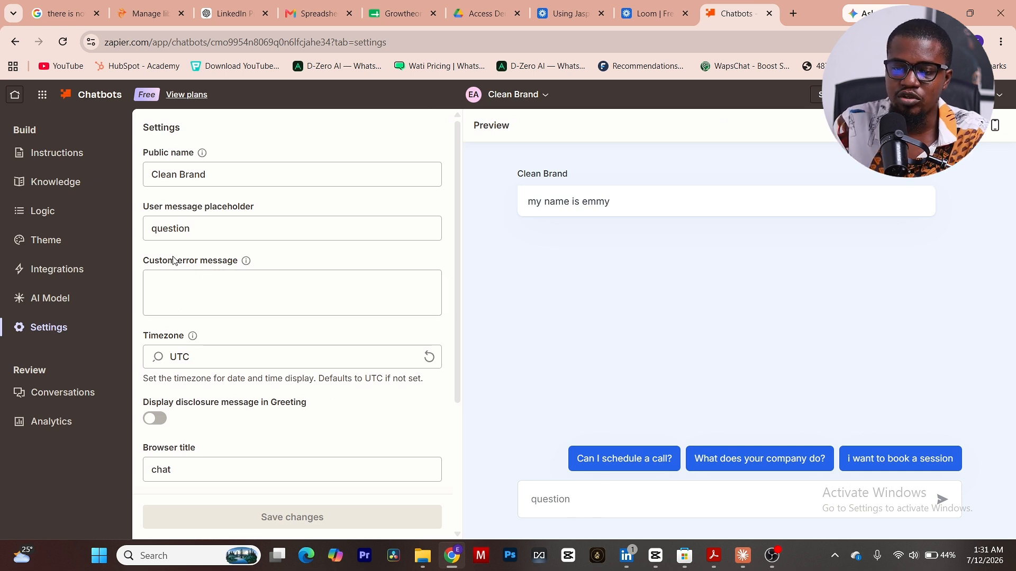
mouse_move(245, 260)
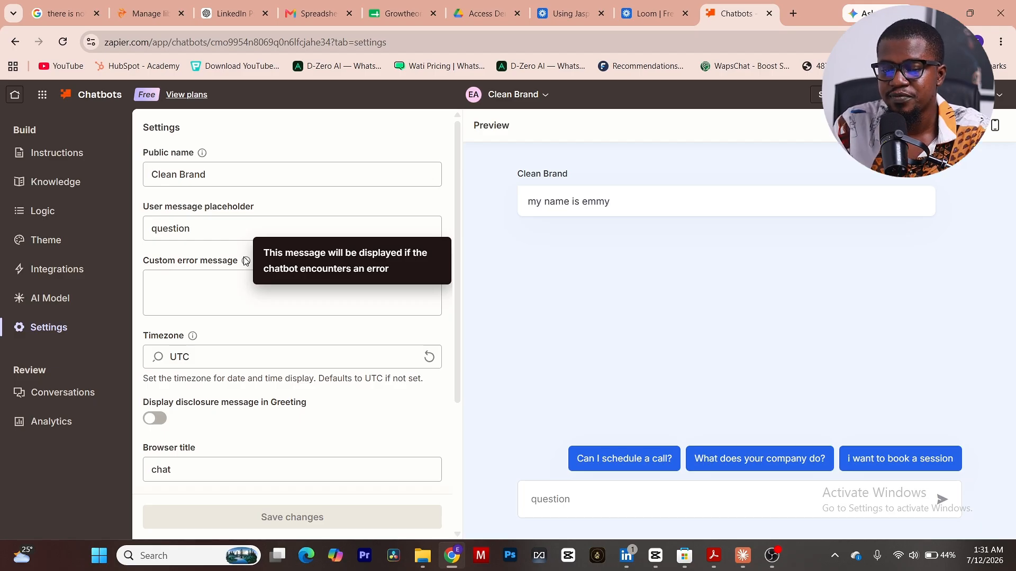
scroll(230, 351, down, 4)
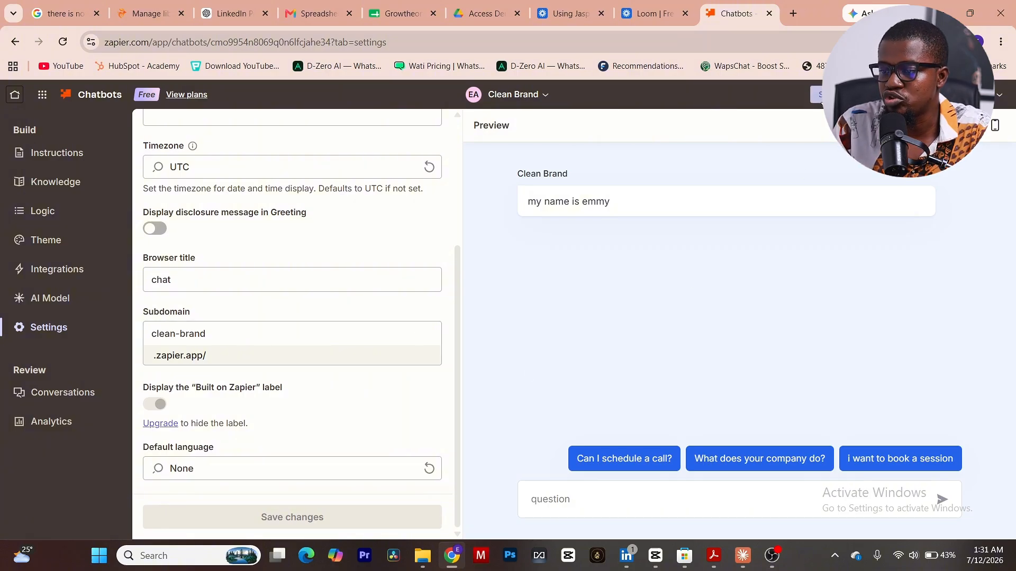
Examine the chatbot's sharing options for editors, embedding and the public link, including the link's access choices.
click(831, 95)
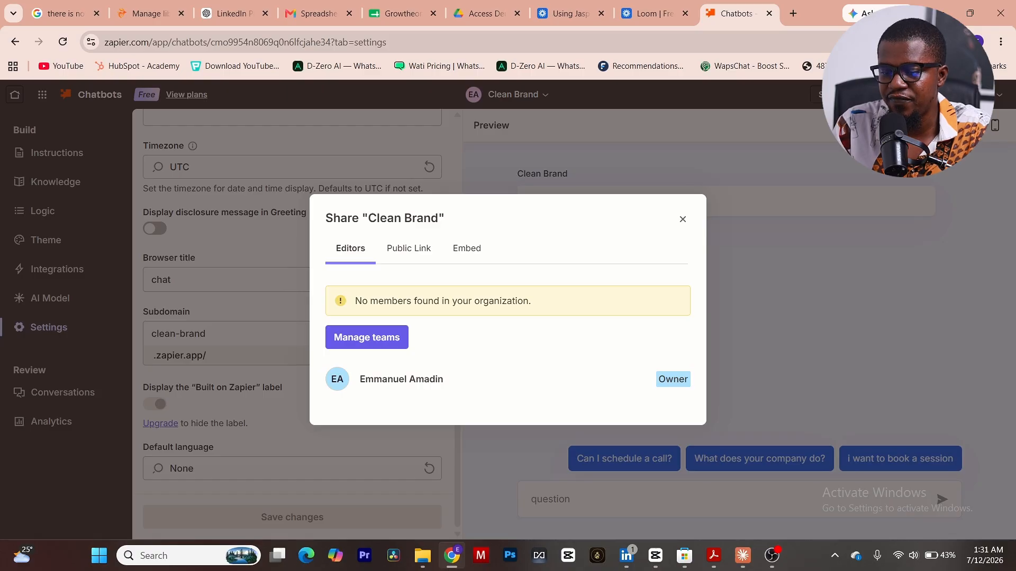
click(459, 250)
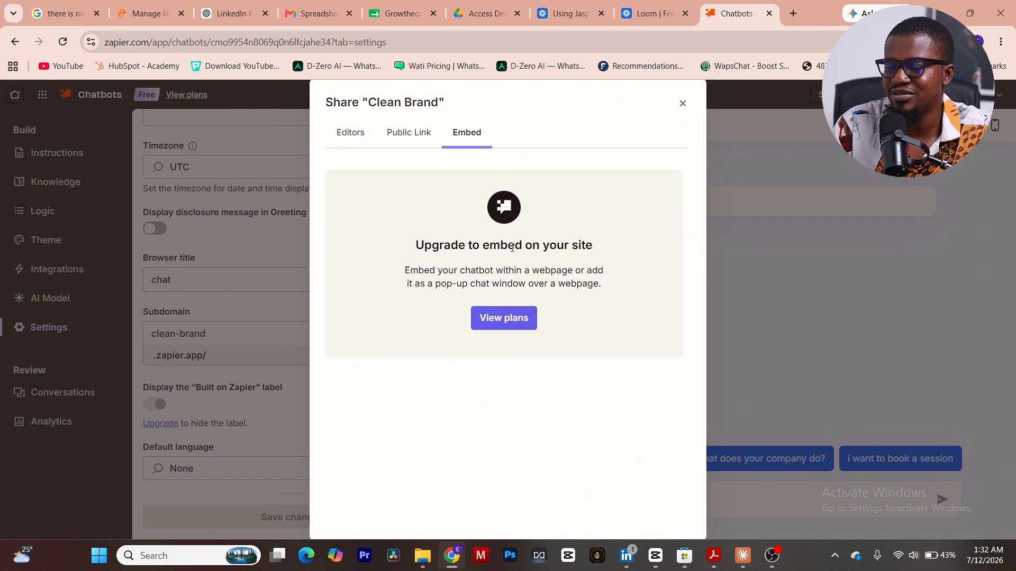
click(423, 136)
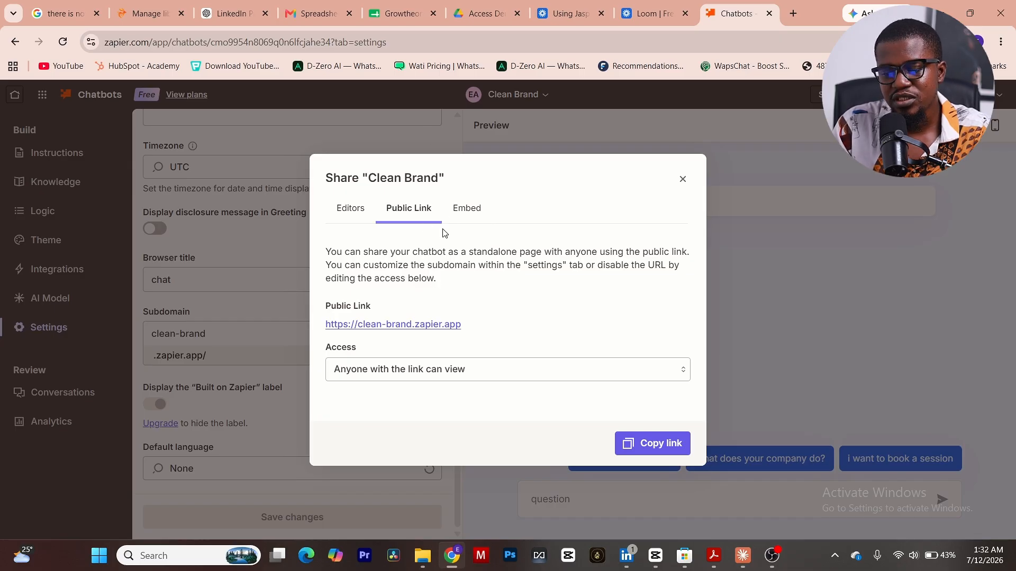
click(468, 372)
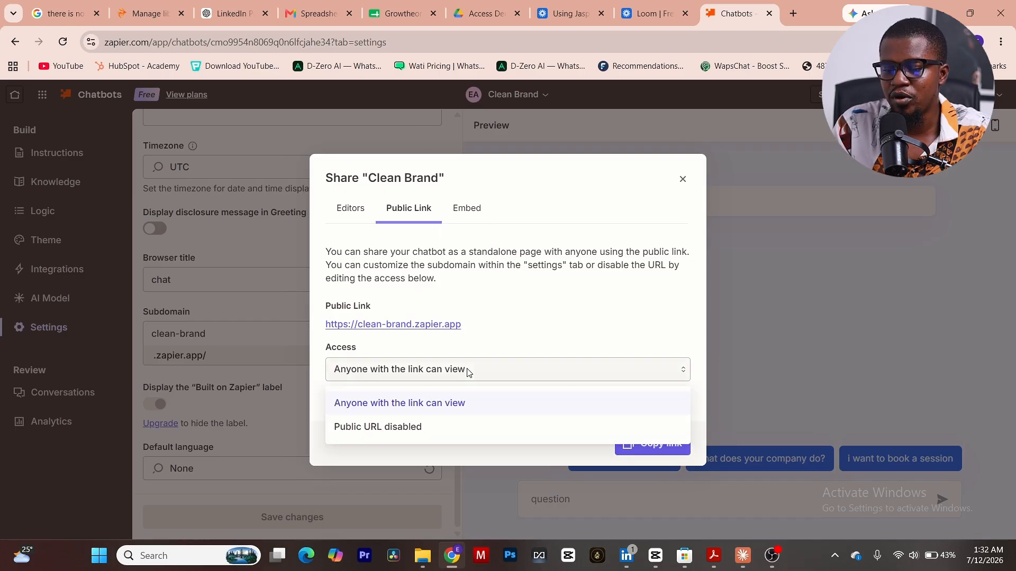
click(444, 328)
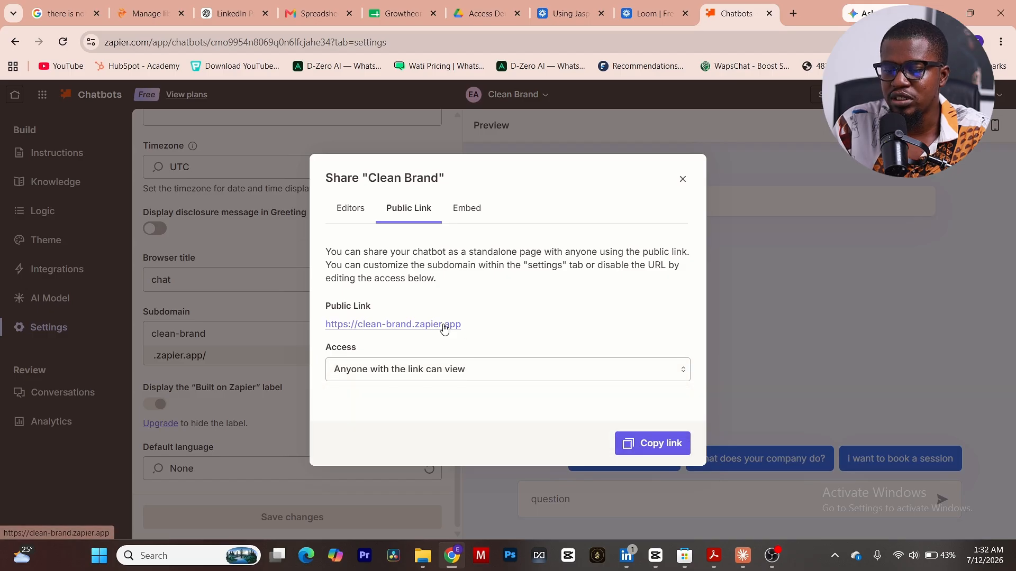
View the chatbot's standalone public page from its public link, and return to check the editors before closing the sharing options.
click(444, 326)
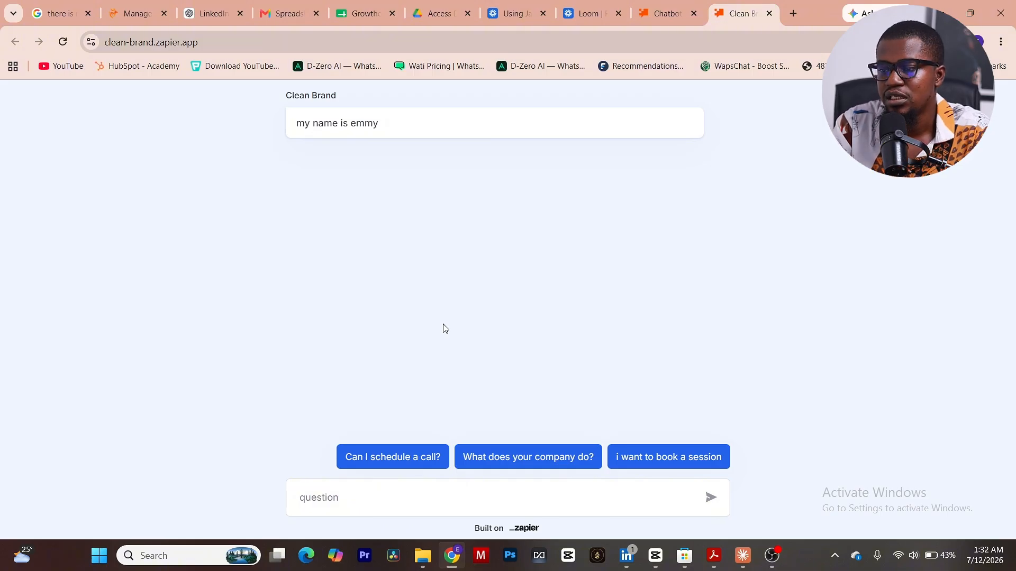
click(663, 14)
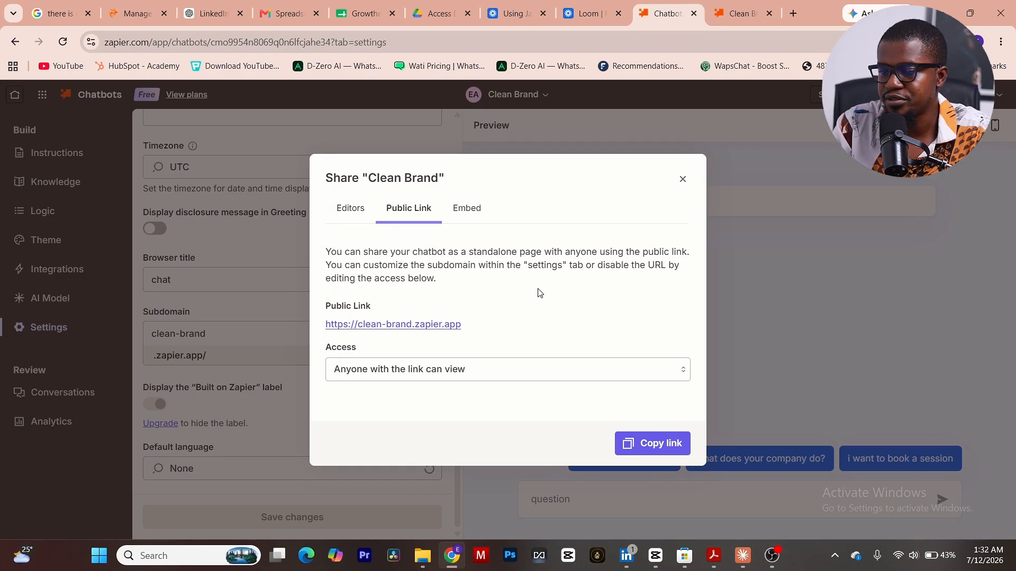
click(365, 209)
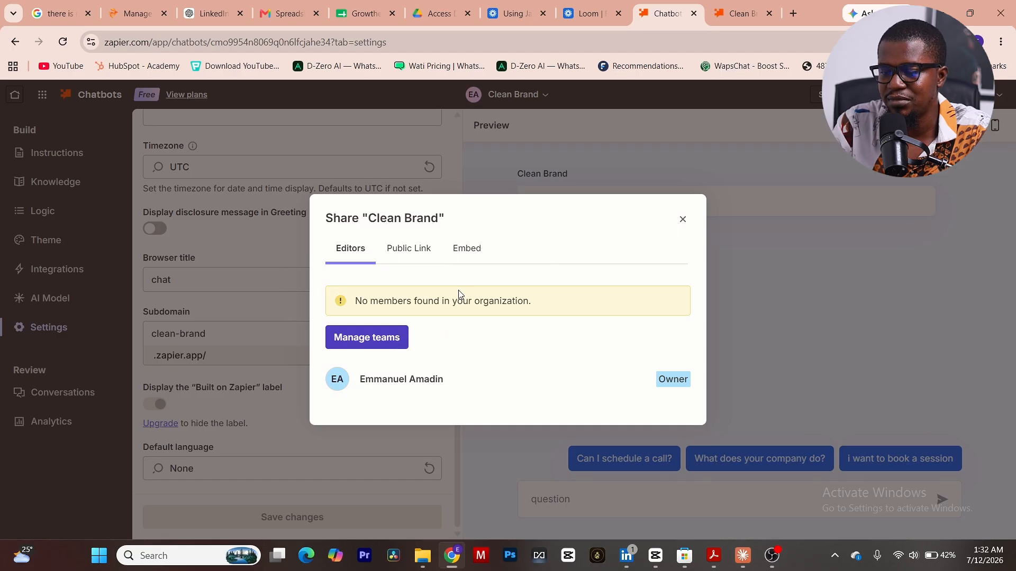
click(682, 221)
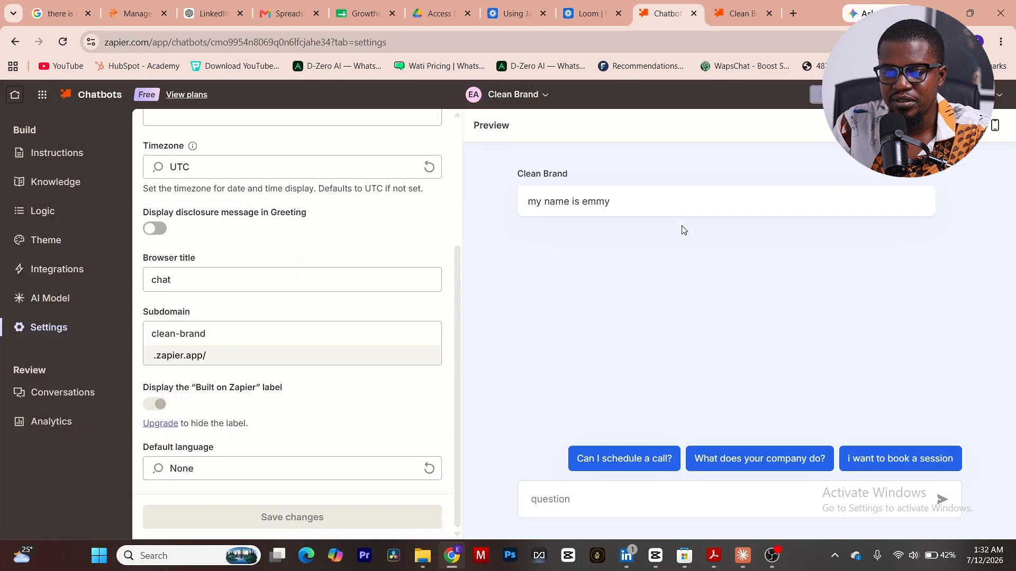
Review the chatbot's recent conversations and its analytics.
click(78, 392)
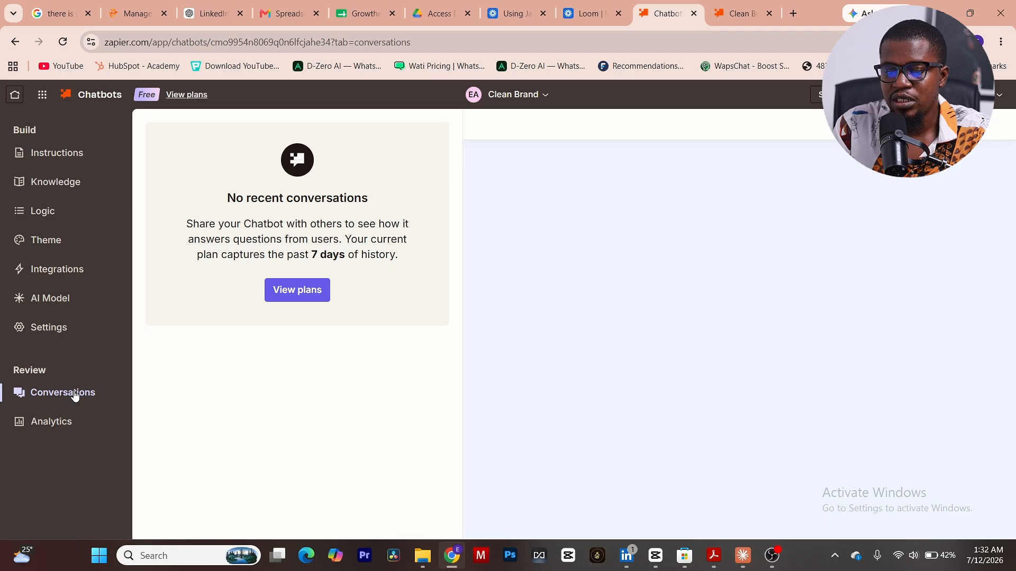
click(70, 420)
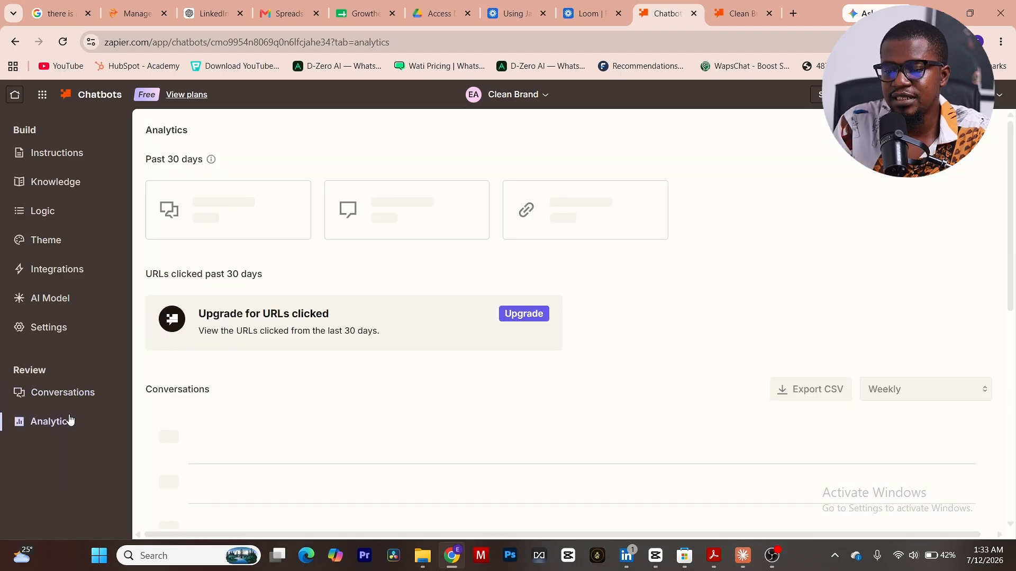